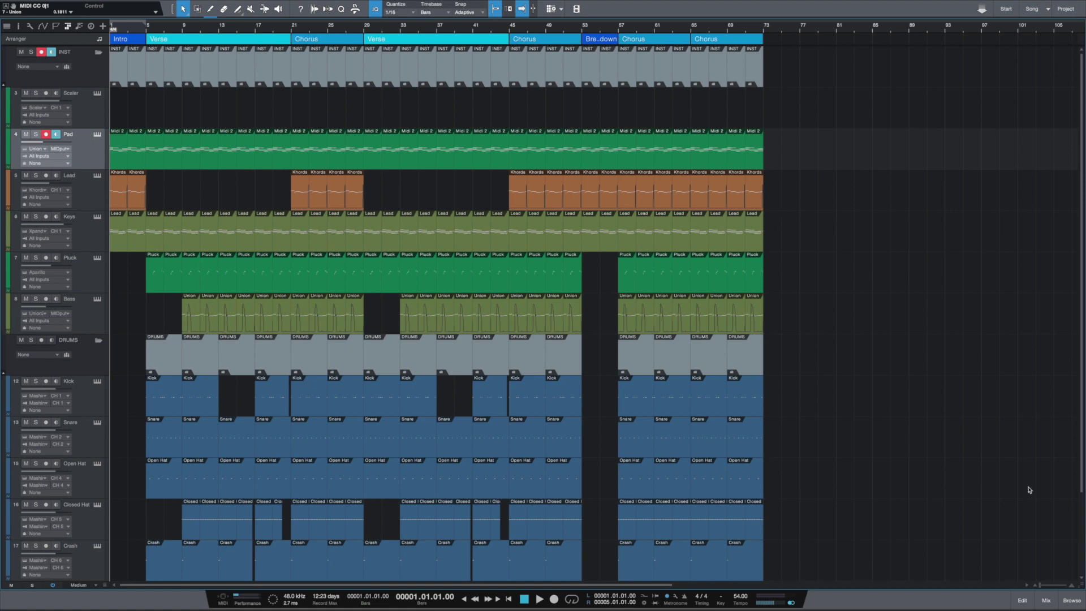
# Show the mixer console with the Mix button at the bottom right of the window.
pyautogui.click(1053, 603)
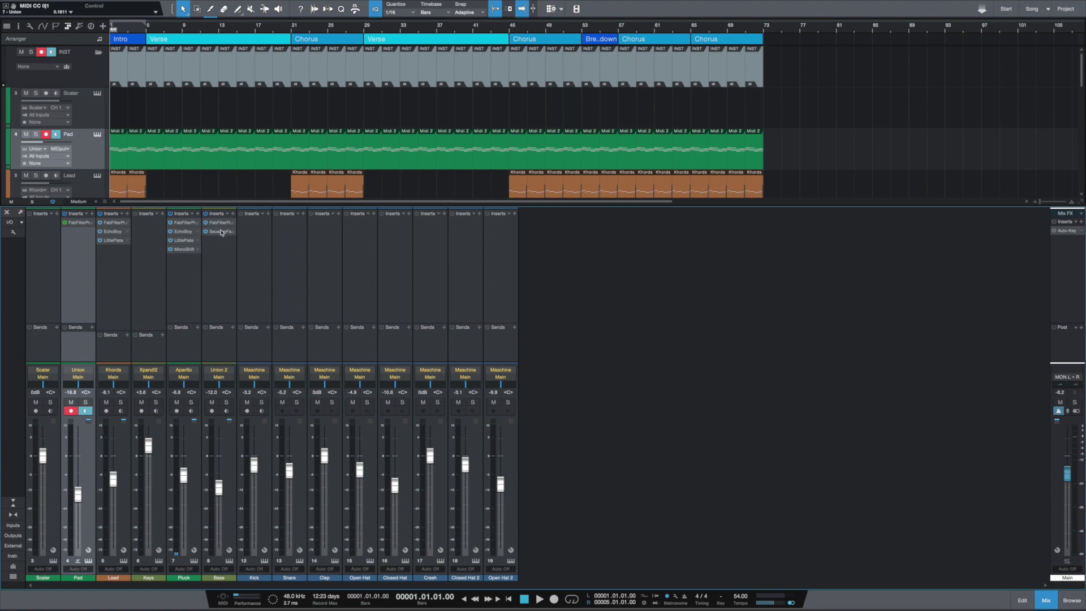
# Hide the mixer console so the track arrangement fills the whole window.
pyautogui.click(1056, 607)
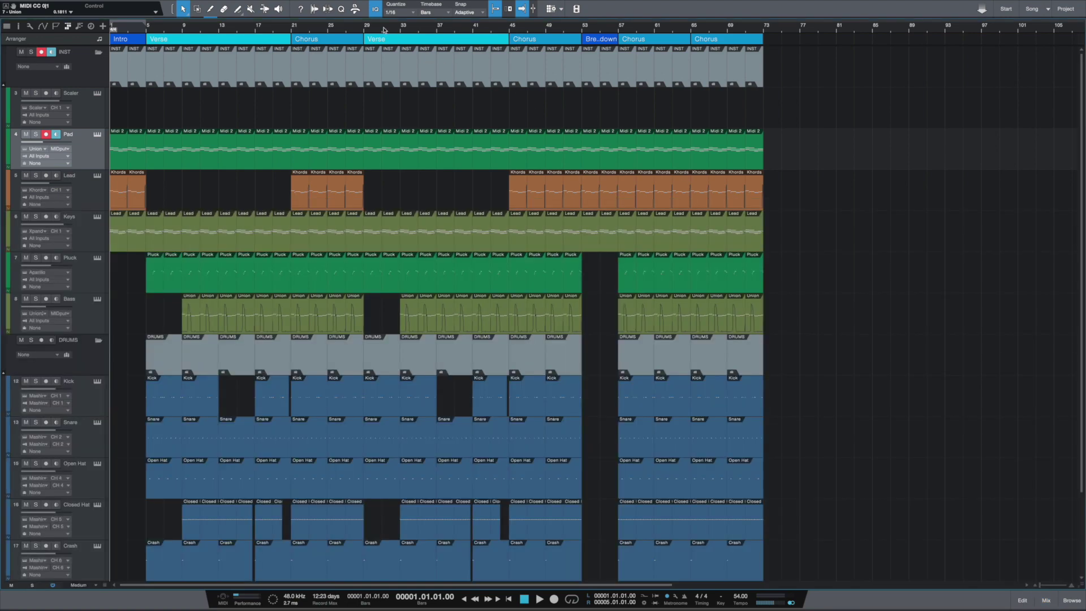
# Merge each track's events into one event extended to bar 1, then reopen the mixer.
pyautogui.press('w')
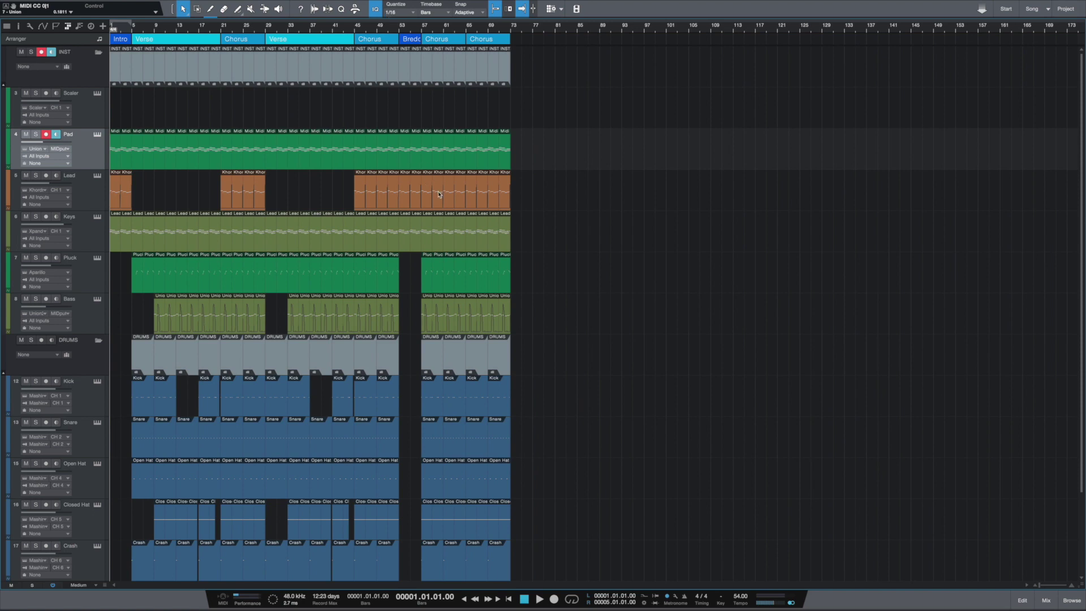
pyautogui.hotkey('ctrl', 'a')
pyautogui.press('g')
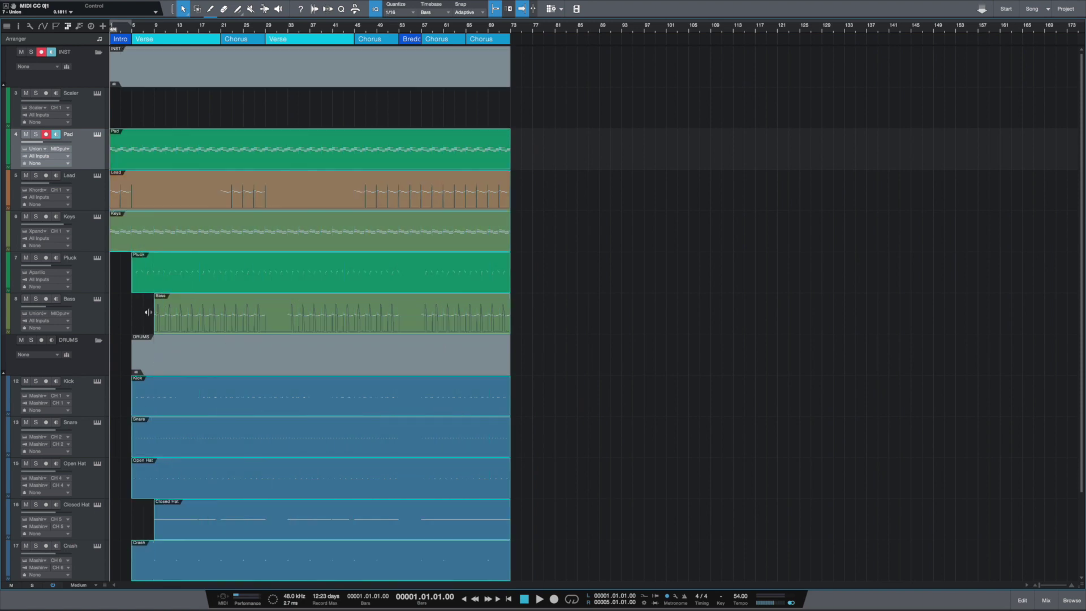
pyautogui.moveTo(149, 313); pyautogui.dragTo(110, 311)
pyautogui.scroll(-1, 295, 343)
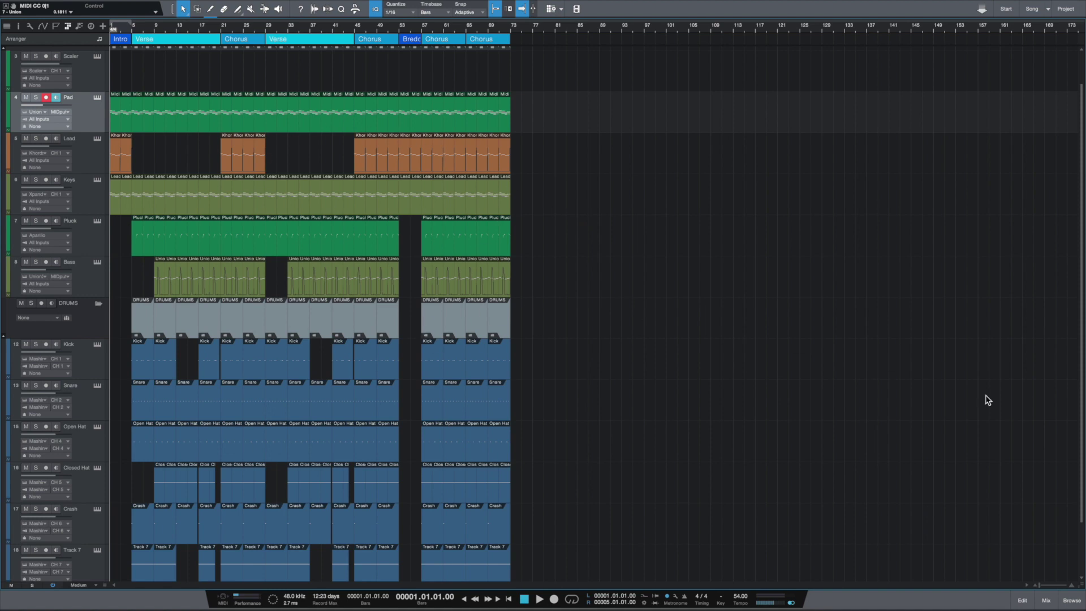
pyautogui.click(1047, 600)
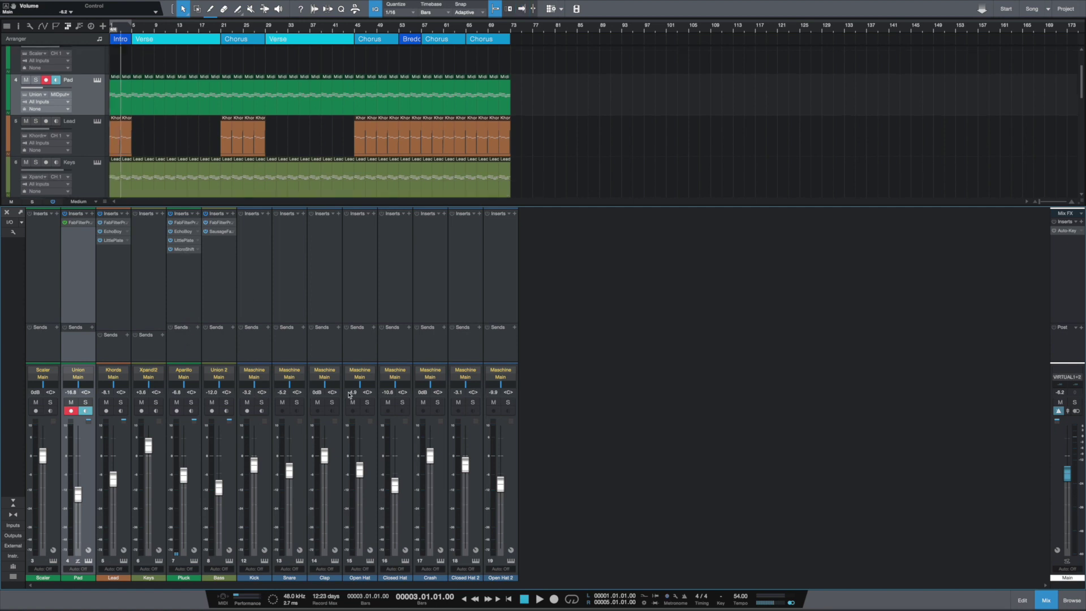
# Reset the Pad, Lead, Keys, Pluck and Bass faders to 0 dB.
pyautogui.moveTo(321, 457)
pyautogui.keyDown('alt'); pyautogui.click(77, 495); pyautogui.keyUp('alt')
pyautogui.keyDown('alt'); pyautogui.click(115, 481); pyautogui.keyUp('alt')
pyautogui.keyDown('alt'); pyautogui.click(149, 449); pyautogui.keyUp('alt')
pyautogui.keyDown('alt'); pyautogui.click(184, 474); pyautogui.keyUp('alt')
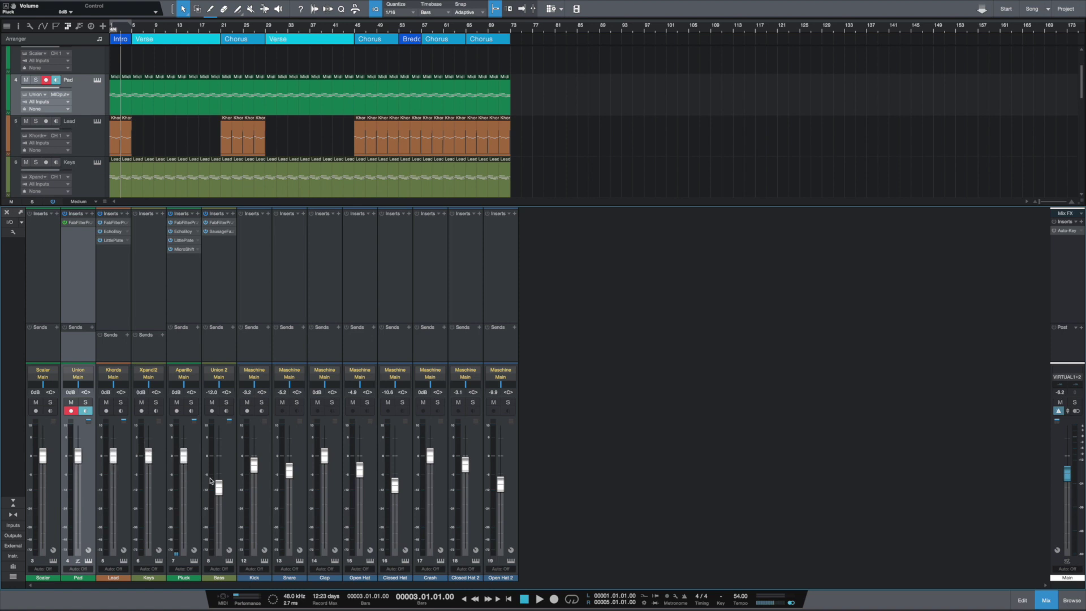
pyautogui.keyDown('alt'); pyautogui.click(219, 487); pyautogui.keyUp('alt')
# Reset the Kick, Snare, hi-hat, Crash and Main output faders to 0 dB.
pyautogui.keyDown('alt'); pyautogui.click(254, 465); pyautogui.keyUp('alt')
pyautogui.keyDown('alt'); pyautogui.click(289, 470); pyautogui.keyUp('alt')
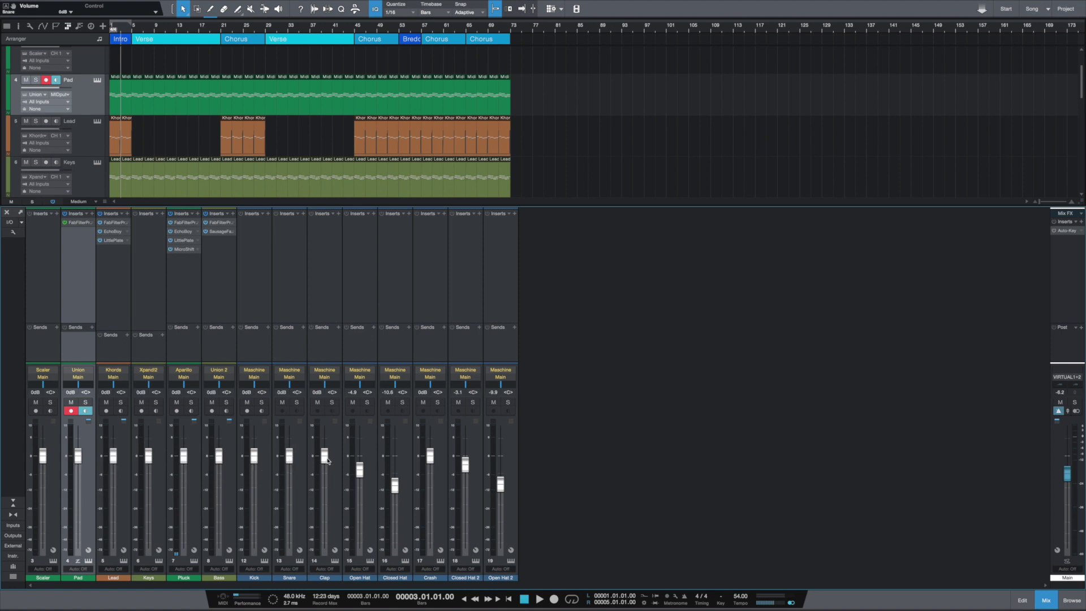
pyautogui.keyDown('alt'); pyautogui.click(360, 469); pyautogui.keyUp('alt')
pyautogui.keyDown('alt'); pyautogui.click(394, 485); pyautogui.keyUp('alt')
pyautogui.keyDown('alt'); pyautogui.click(430, 459); pyautogui.keyUp('alt')
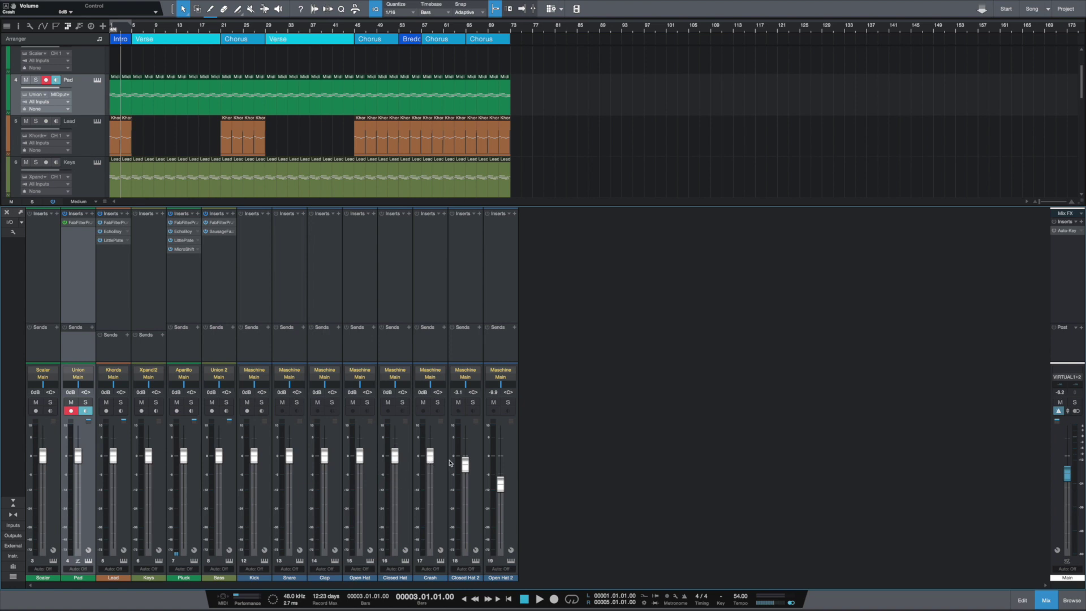
pyautogui.keyDown('alt'); pyautogui.click(465, 465); pyautogui.keyUp('alt')
pyautogui.keyDown('alt'); pyautogui.click(501, 485); pyautogui.keyUp('alt')
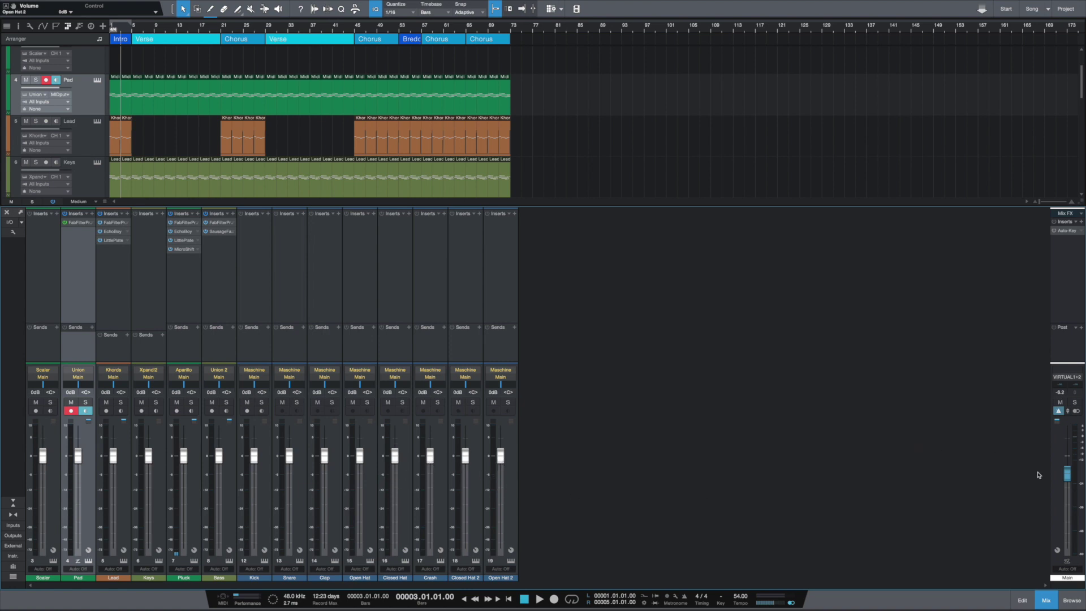
pyautogui.keyDown('alt'); pyautogui.click(1065, 474); pyautogui.keyUp('alt')
pyautogui.scroll(3, 483, 134)
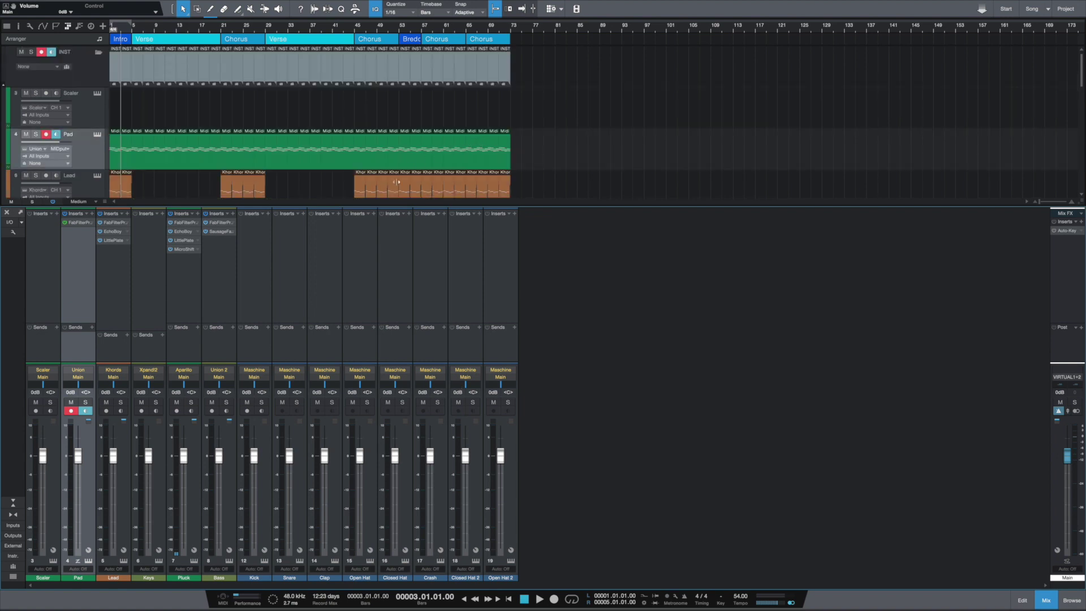
# Hide the mixer with F3 and set the loop to run to bar 73.
pyautogui.press('F3')
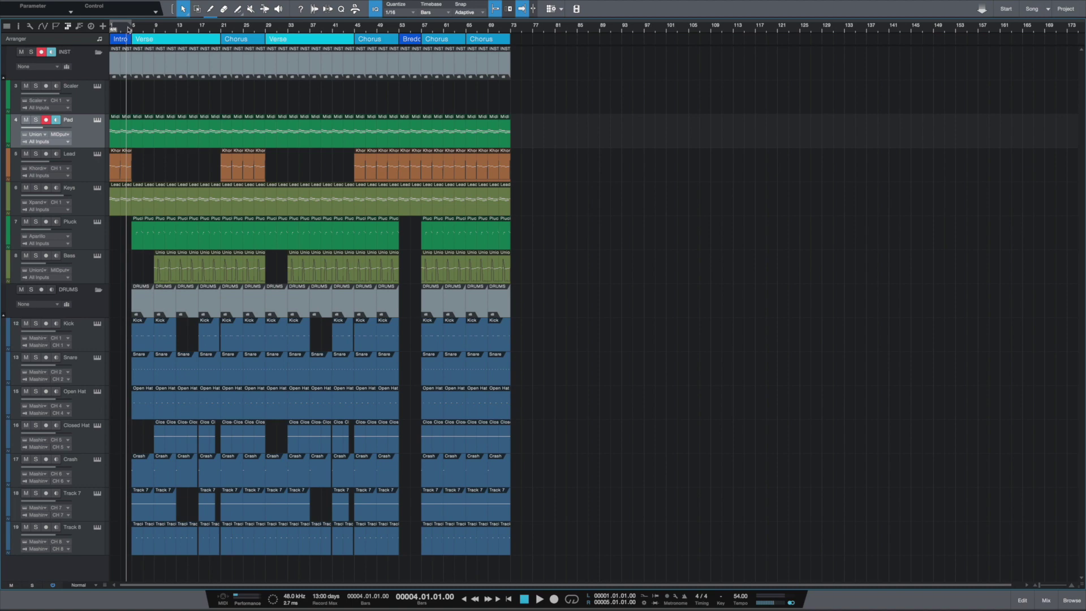
pyautogui.moveTo(132, 26); pyautogui.dragTo(392, 33)
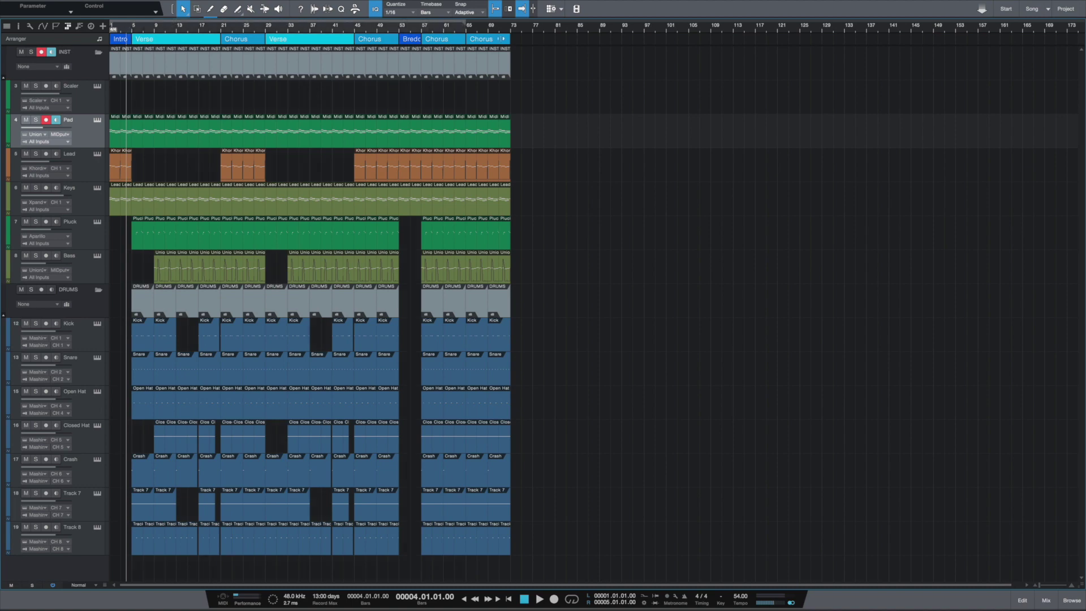
pyautogui.hotkey('shift', 'f')
pyautogui.hscroll(5, 783, 125)
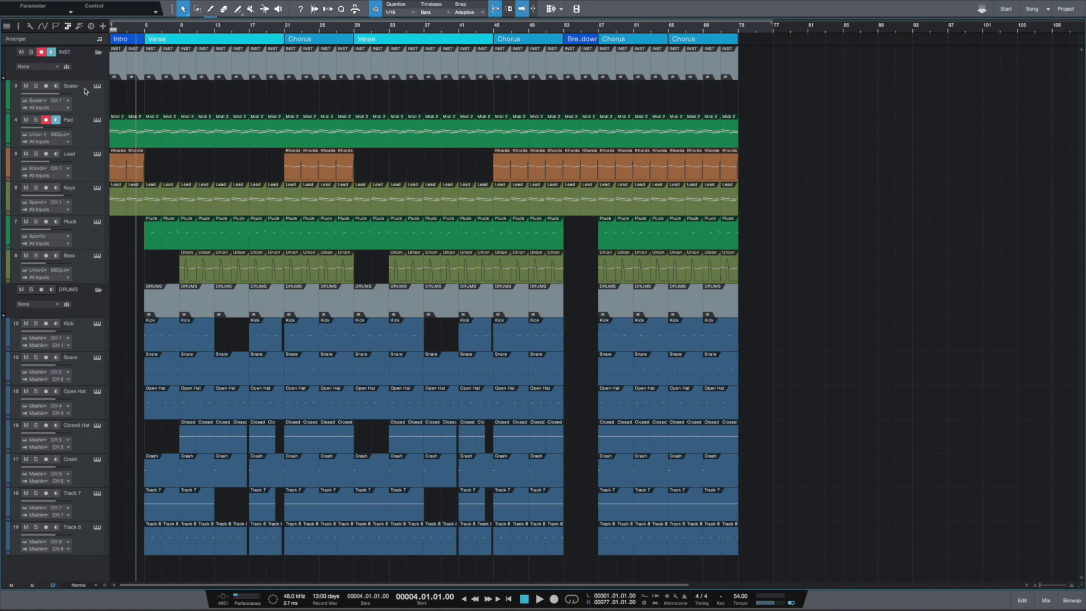
# Show the marker lane and zoom out to view the whole song.
pyautogui.click(57, 26)
pyautogui.press('e')
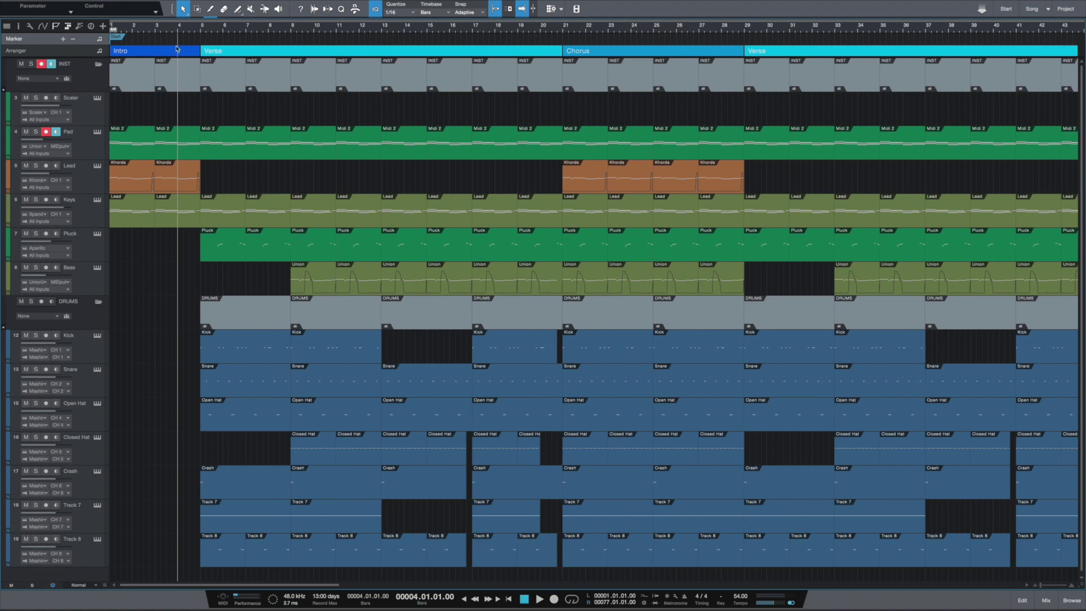
pyautogui.moveTo(186, 29); pyautogui.dragTo(761, 10)
# Add a marker at bar 21 and move the End marker to bar 81.
pyautogui.moveTo(930, 37); pyautogui.dragTo(532, 37)
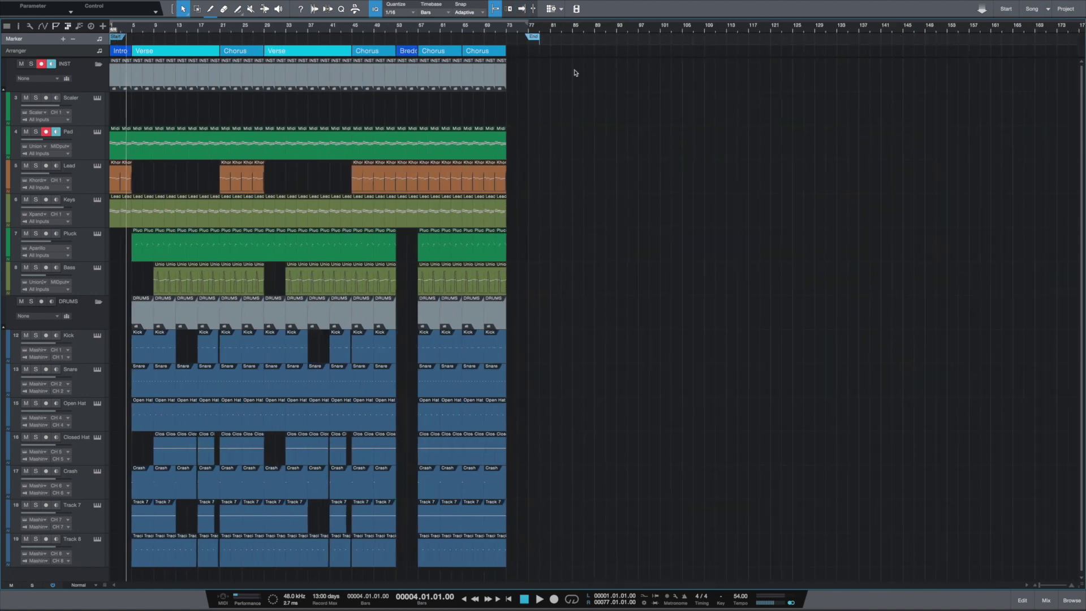
pyautogui.click(64, 40)
pyautogui.moveTo(131, 37); pyautogui.dragTo(223, 37)
pyautogui.press('e')
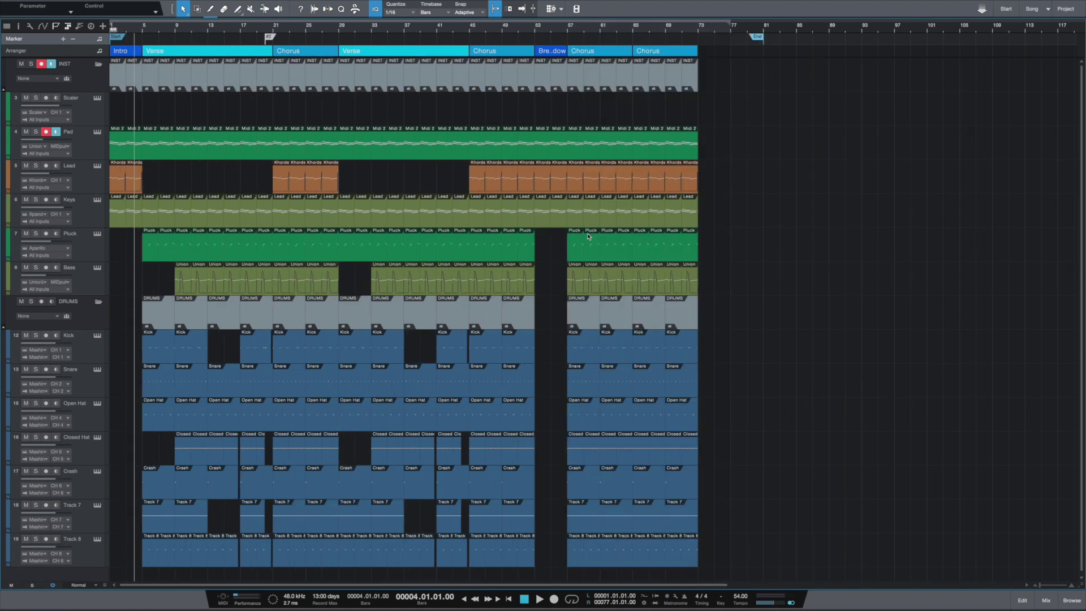
pyautogui.click(114, 38)
pyautogui.moveTo(758, 38)
pyautogui.mouseDown()
pyautogui.moveTo(726, 38)
pyautogui.moveTo(761, 40)
pyautogui.mouseUp()
# Open Song > Export Stems with Channels as the source list, then untick every channel.
pyautogui.click(111, 8)
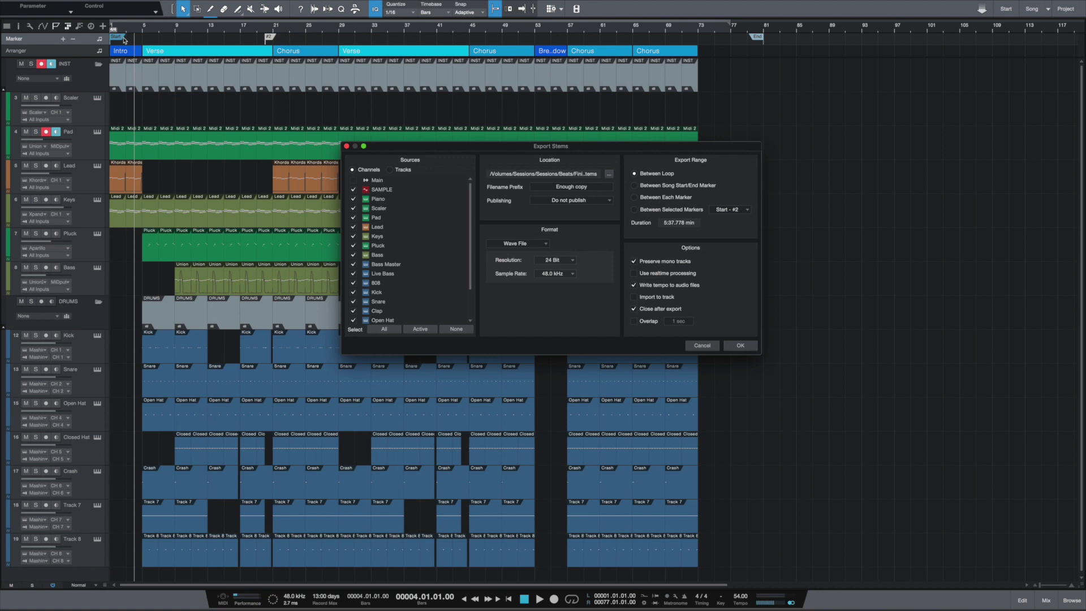
pyautogui.click(391, 170)
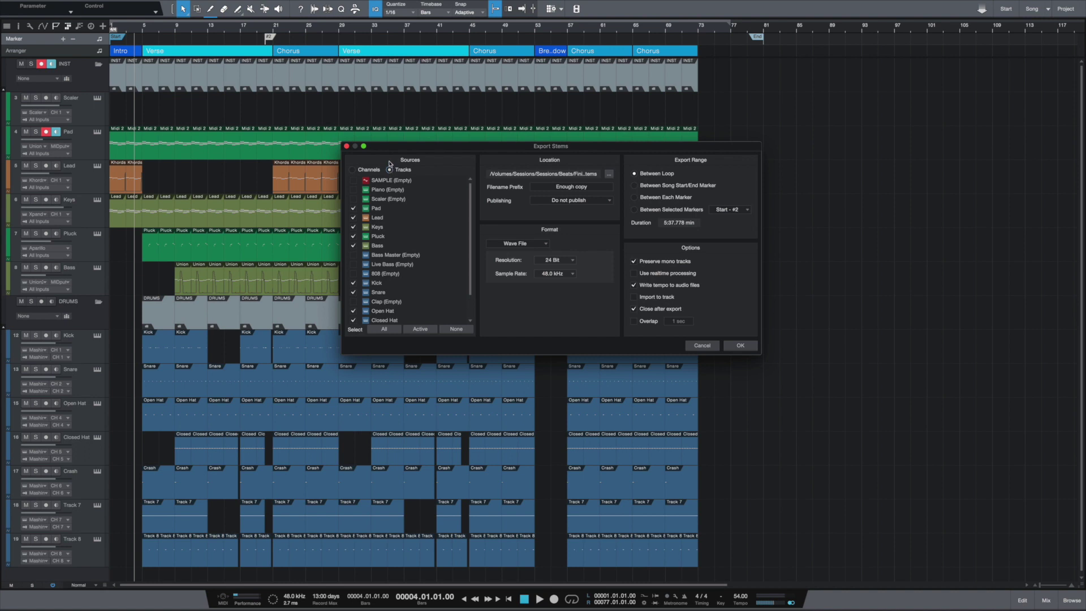
pyautogui.click(353, 170)
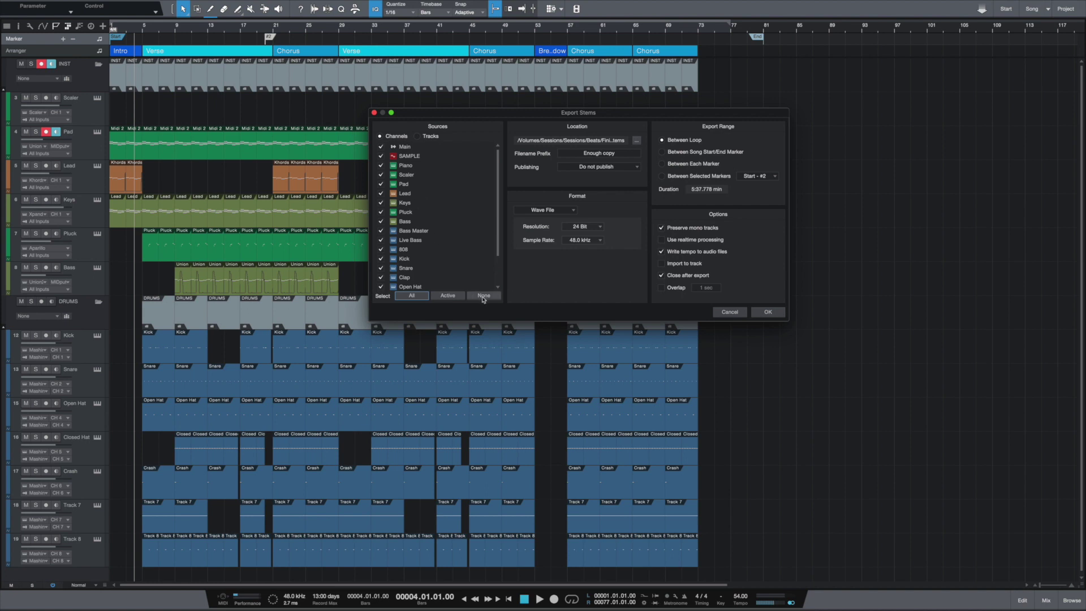
pyautogui.click(484, 299)
# Tick Pad, Lead, Kick, Snare, Open Hat, Closed Hat and Open Hat 2 for export.
pyautogui.click(381, 184)
pyautogui.click(381, 193)
pyautogui.click(381, 259)
pyautogui.click(381, 268)
pyautogui.click(382, 287)
pyautogui.scroll(-2, 407, 272)
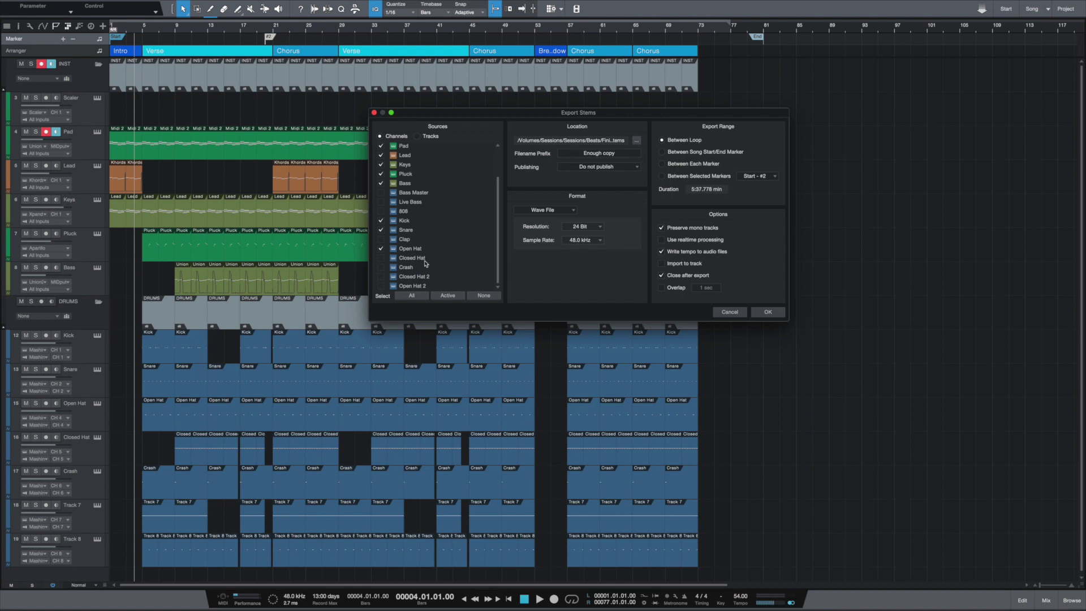
pyautogui.click(382, 258)
pyautogui.click(381, 285)
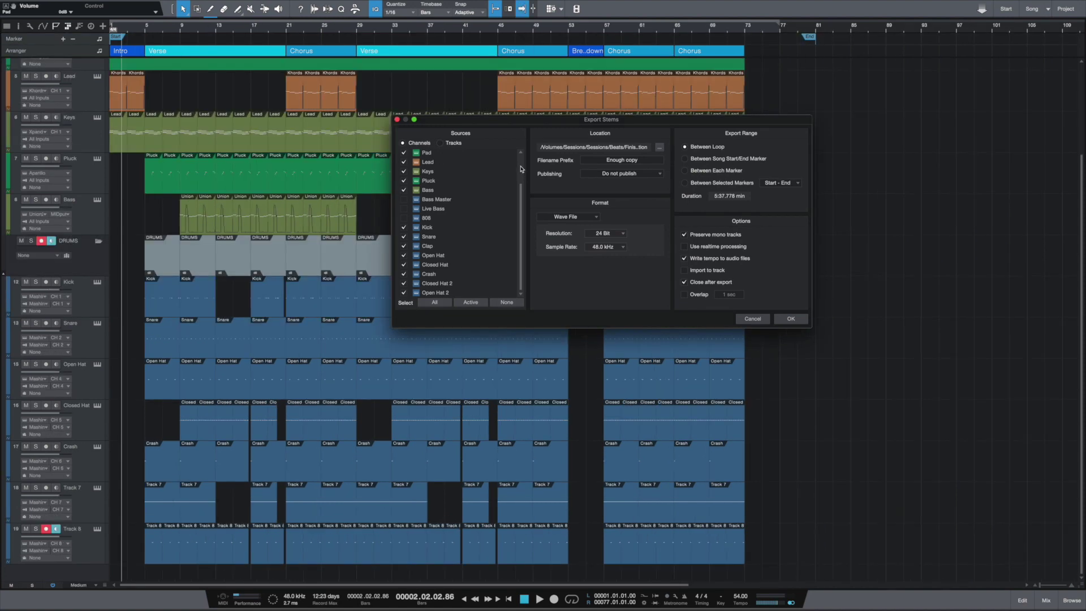
# Cancel the stem export, reopen the mixer and select the Kick channel.
pyautogui.click(756, 318)
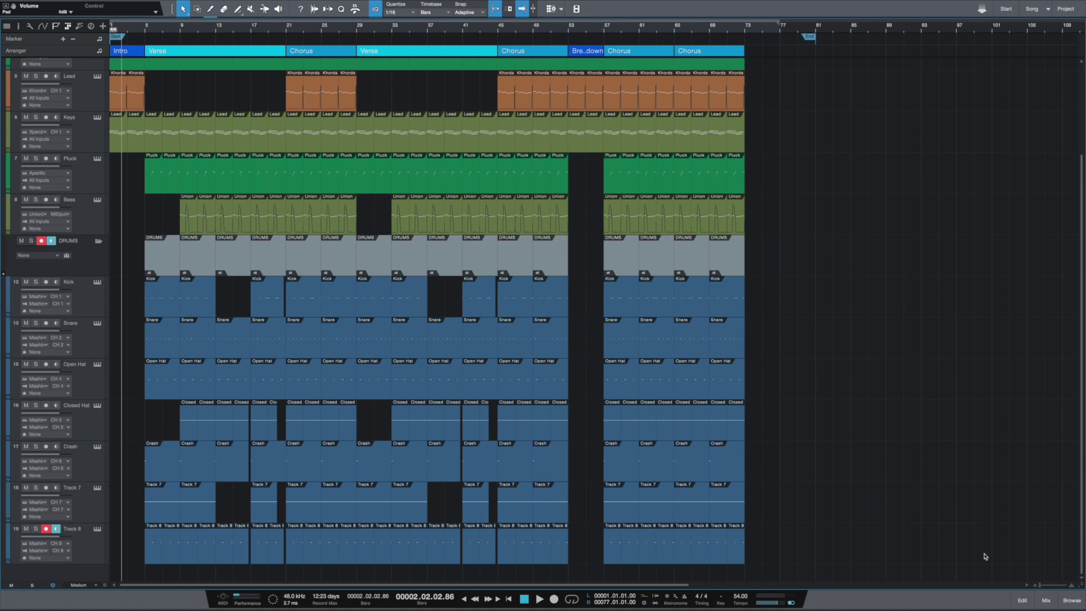
pyautogui.click(1046, 600)
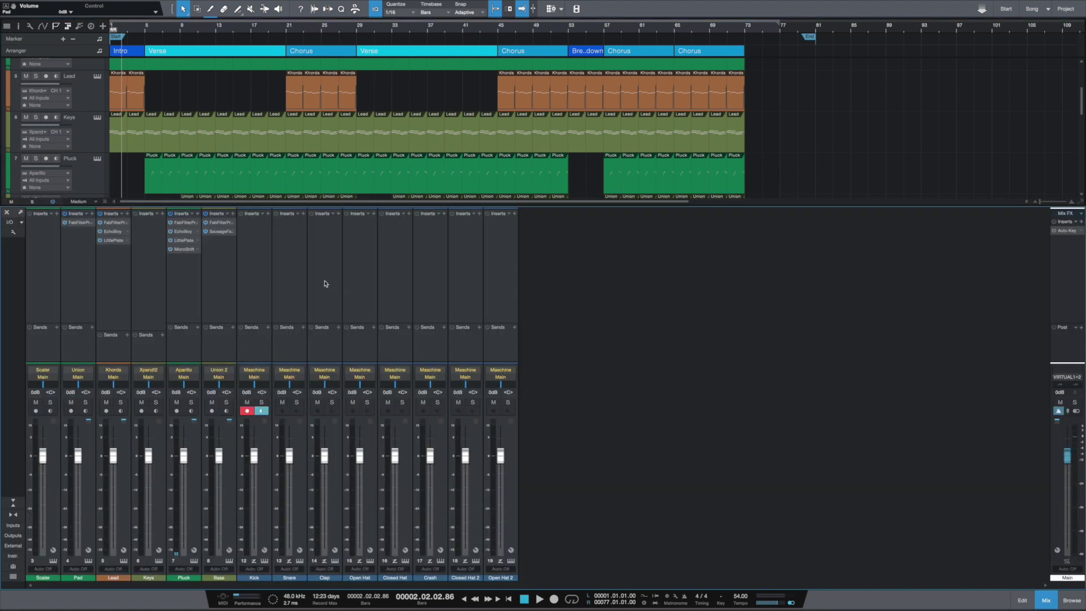
pyautogui.click(258, 285)
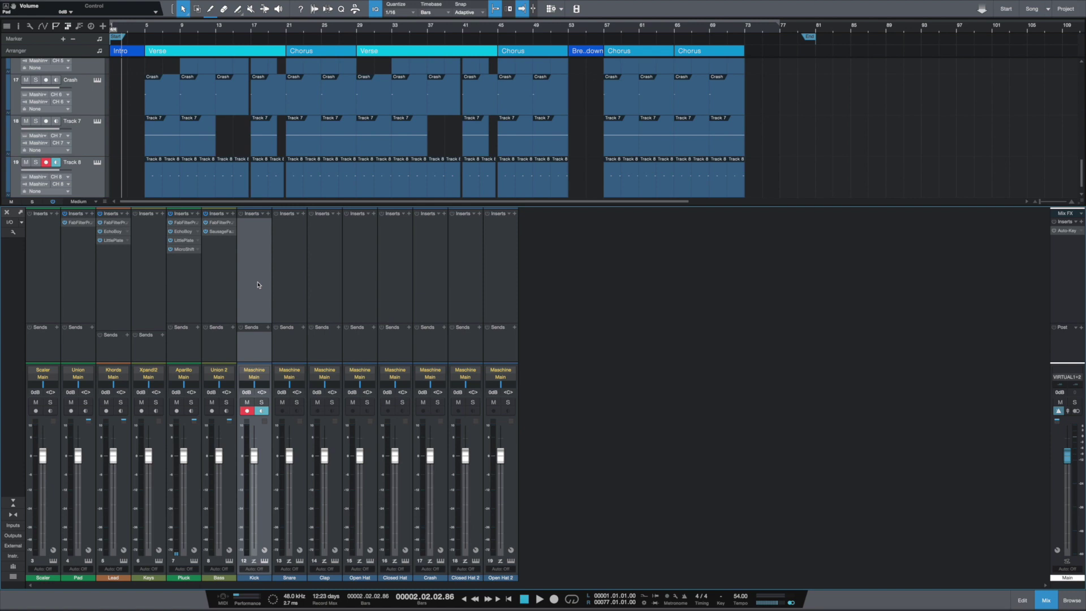
# Route Kick through Open Hat 2 to a new bus named DRUMS with Ravage inserted.
pyautogui.keyDown('shift'); pyautogui.click(496, 285); pyautogui.keyUp('shift')
pyautogui.rightClick(501, 280)
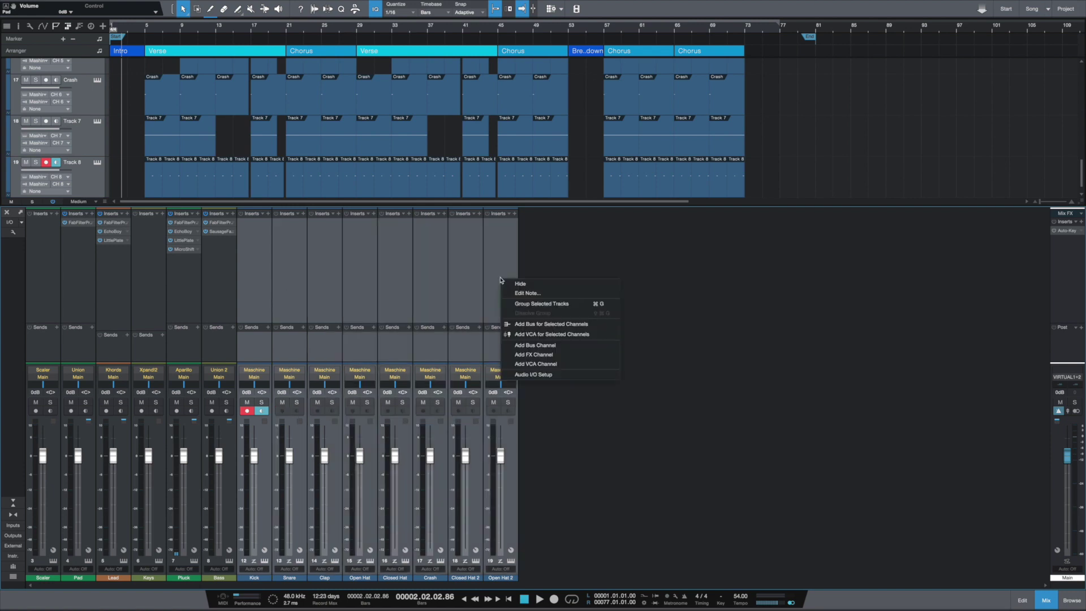
pyautogui.click(557, 325)
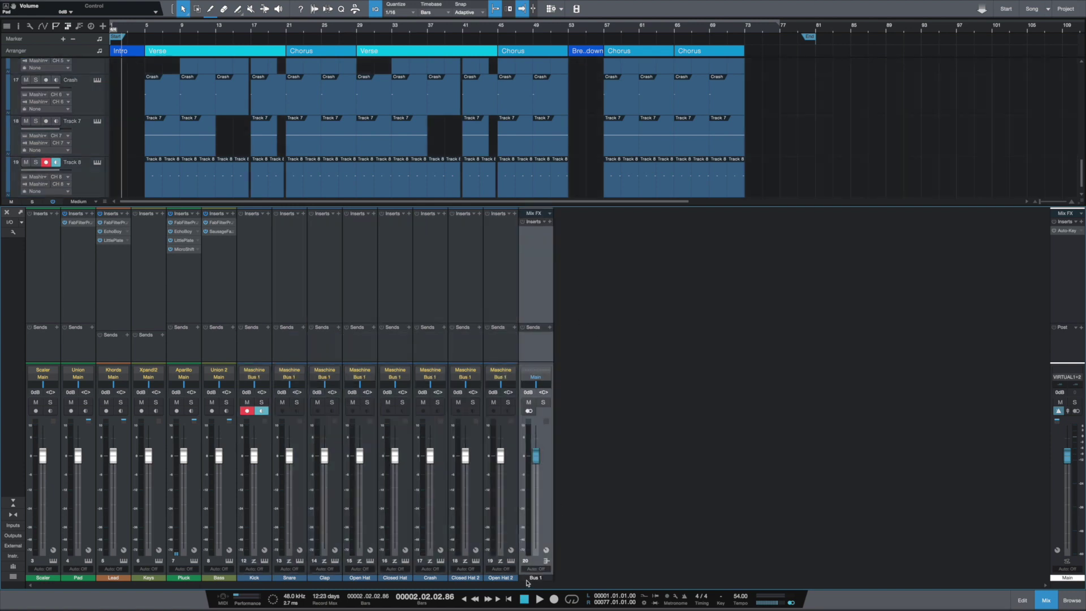
pyautogui.doubleClick(532, 578)
pyautogui.write('DRUMS')
pyautogui.press('Return')
pyautogui.click(550, 222)
pyautogui.click(588, 290)
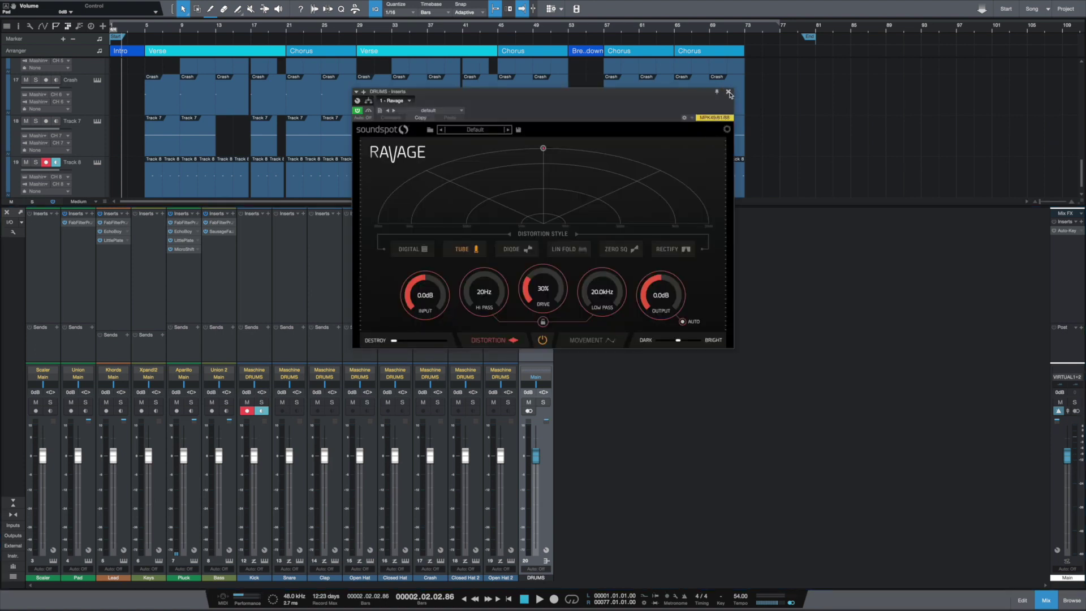
pyautogui.click(730, 92)
# Add an FX channel named VERB with ValhallaRoom inserted.
pyautogui.rightClick(593, 280)
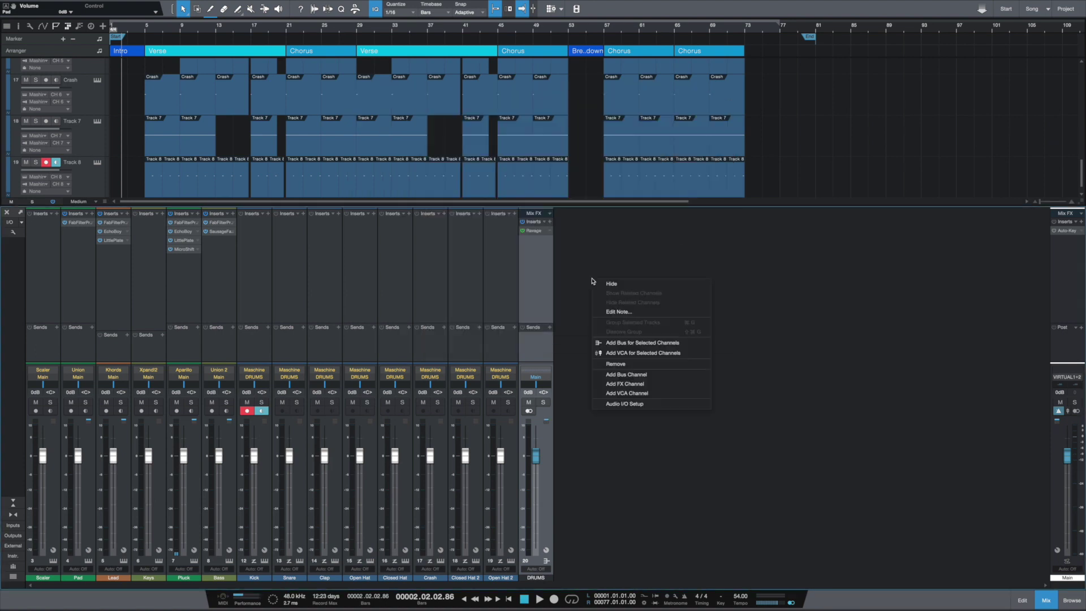
pyautogui.click(645, 384)
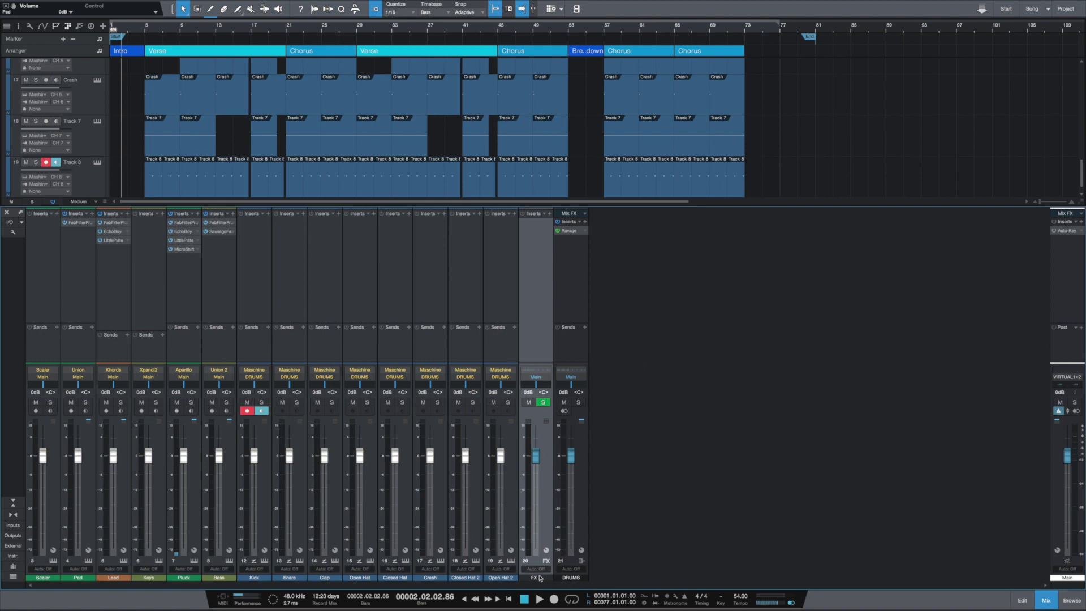
pyautogui.doubleClick(537, 577)
pyautogui.write('VERB')
pyautogui.press('Return')
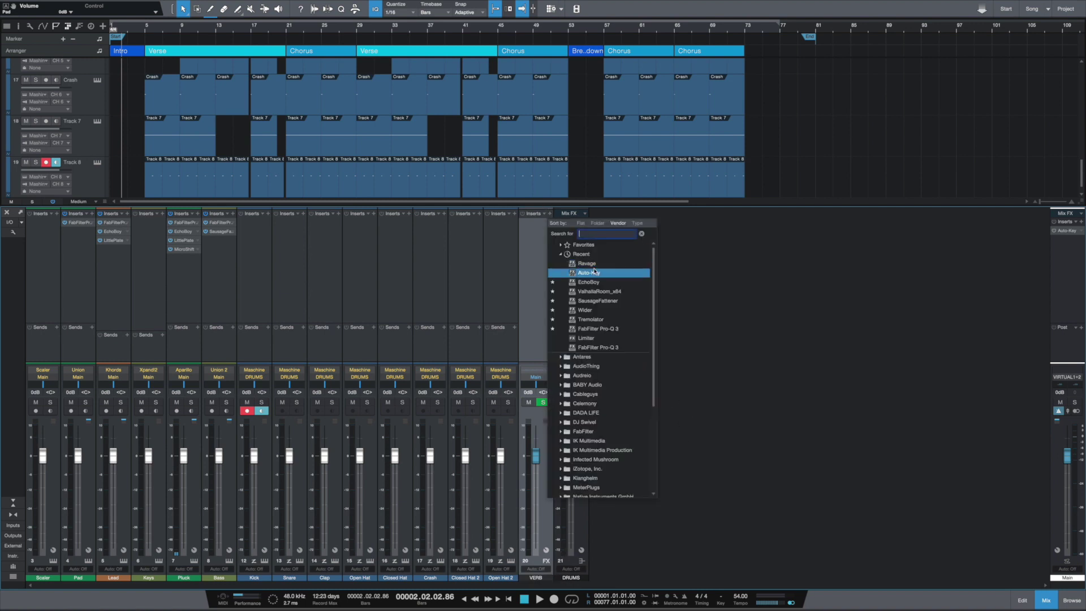
pyautogui.click(595, 292)
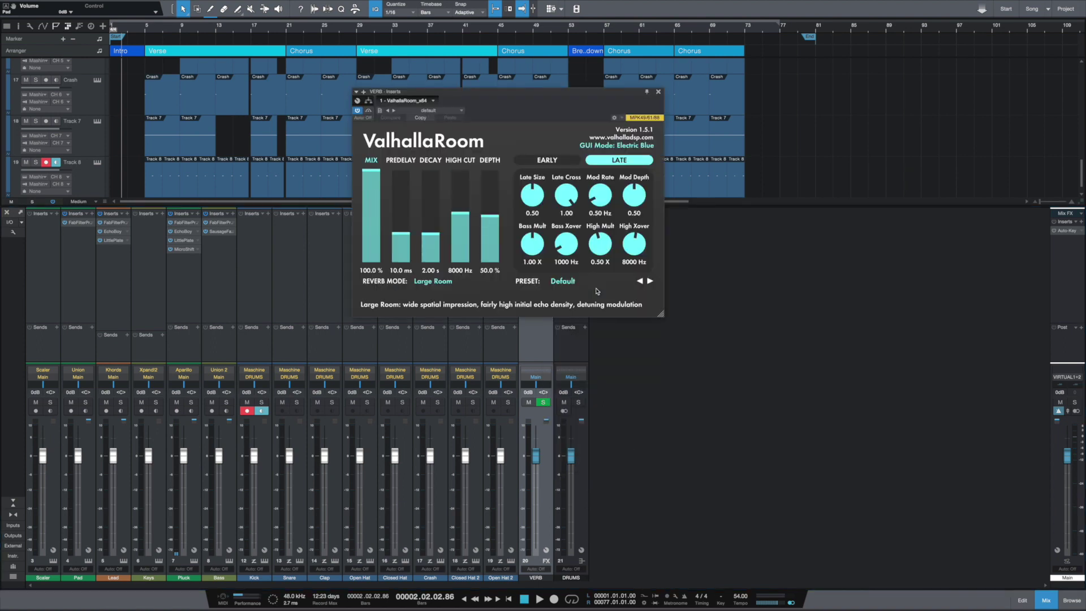
pyautogui.press('super+shift+e')
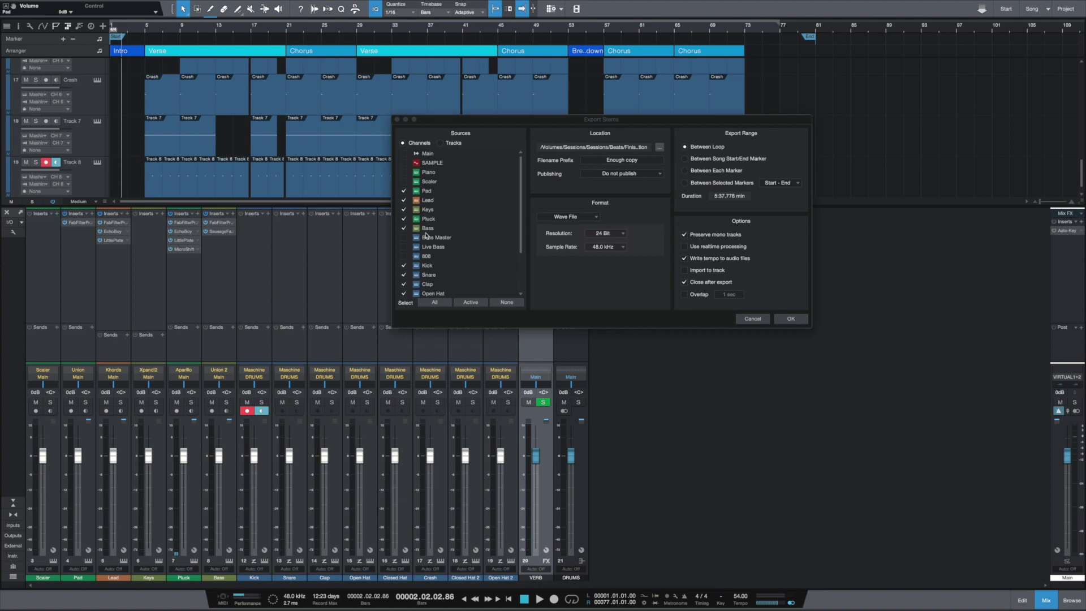
# In the Export Stems source list, toggle VERB and exclude the DRUMS bus.
pyautogui.scroll(-3, 427, 236)
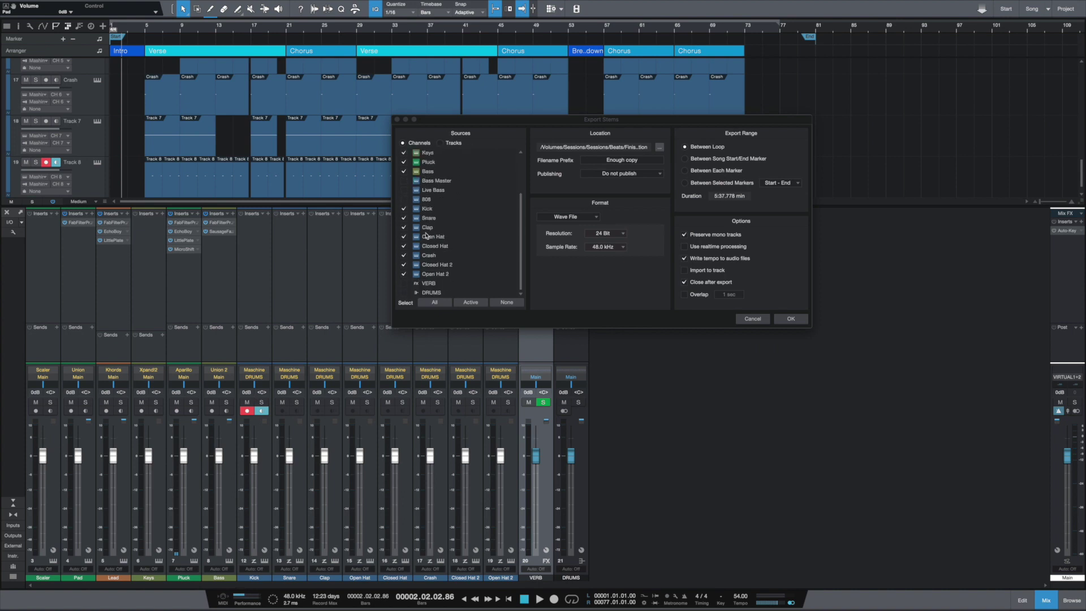
pyautogui.click(404, 284)
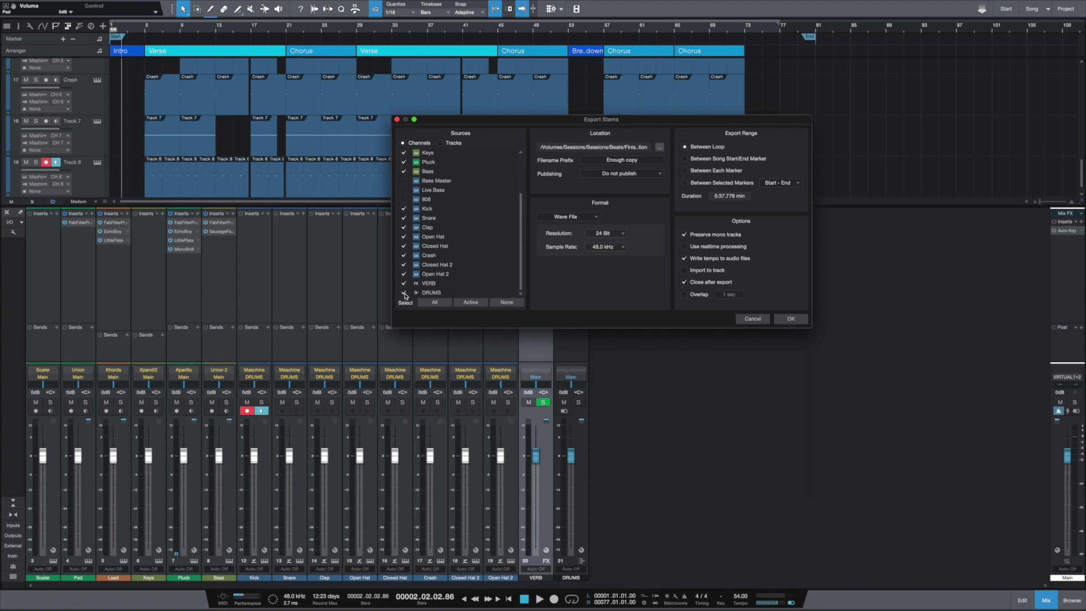
pyautogui.click(405, 293)
# Create a 'Track Outs' folder inside Production and confirm it as the stem export location.
pyautogui.click(660, 148)
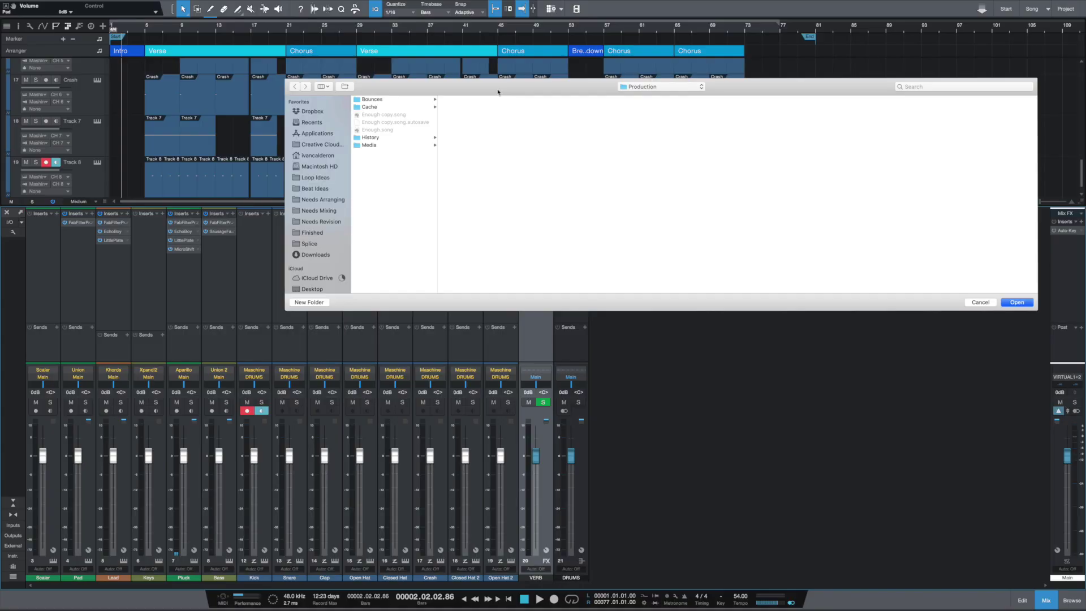
pyautogui.click(309, 302)
pyautogui.write('Track Outs')
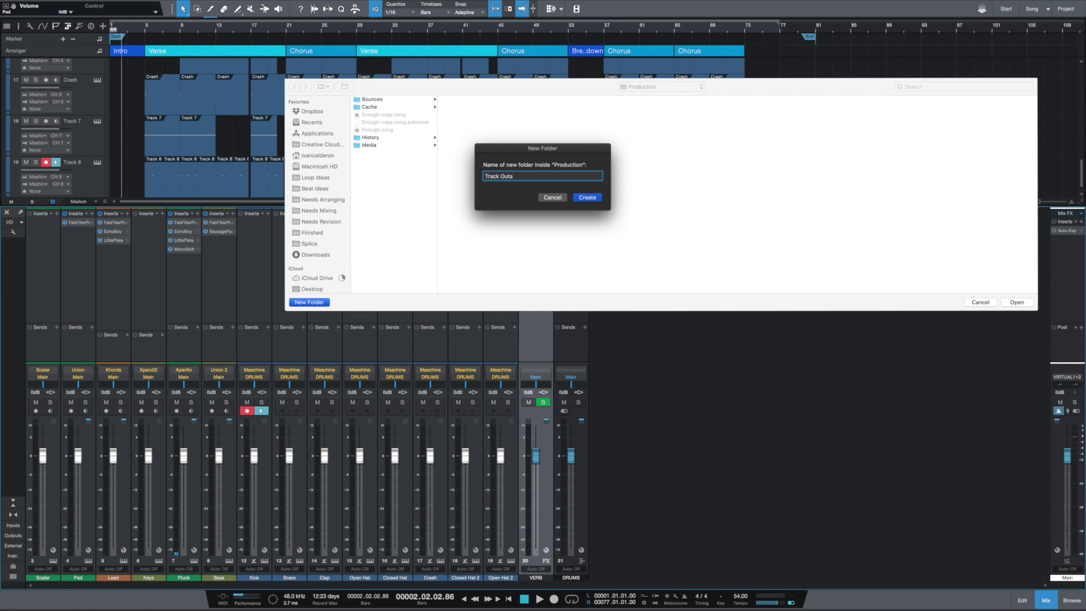
pyautogui.press('Return')
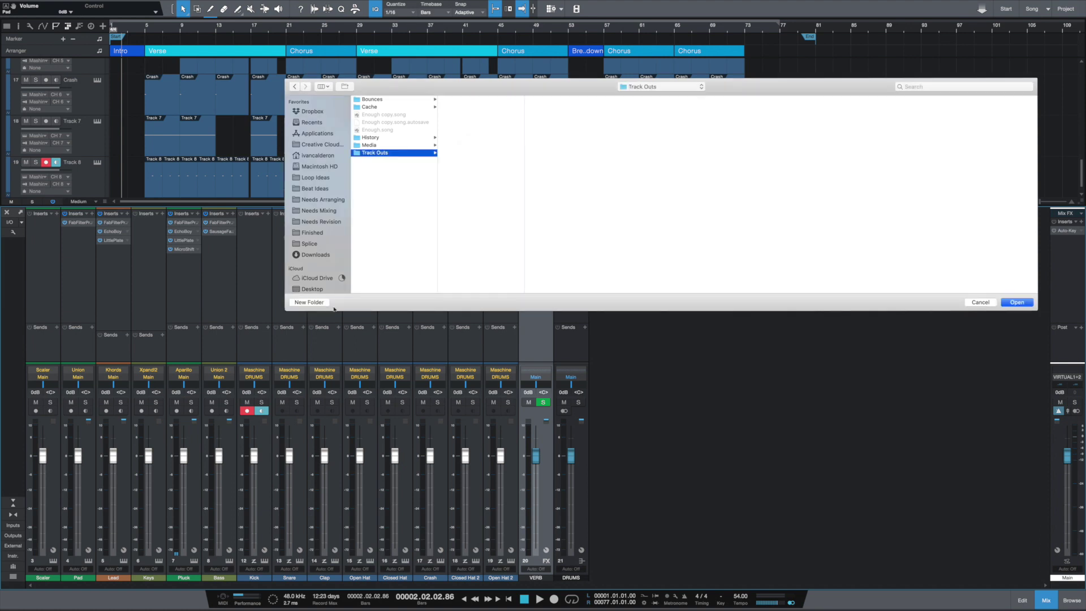
pyautogui.press('Return')
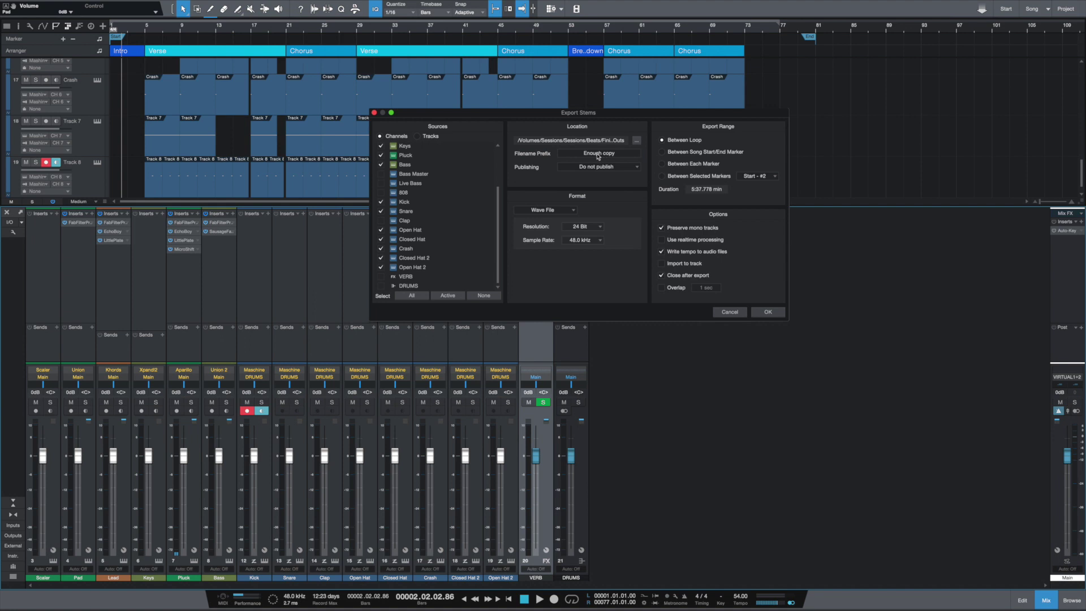
# Untick the Pad, Lead, Keys, Pluck and Bass sources and set the filename prefix to DRUMS.
pyautogui.click(601, 156)
pyautogui.scroll(3, 398, 177)
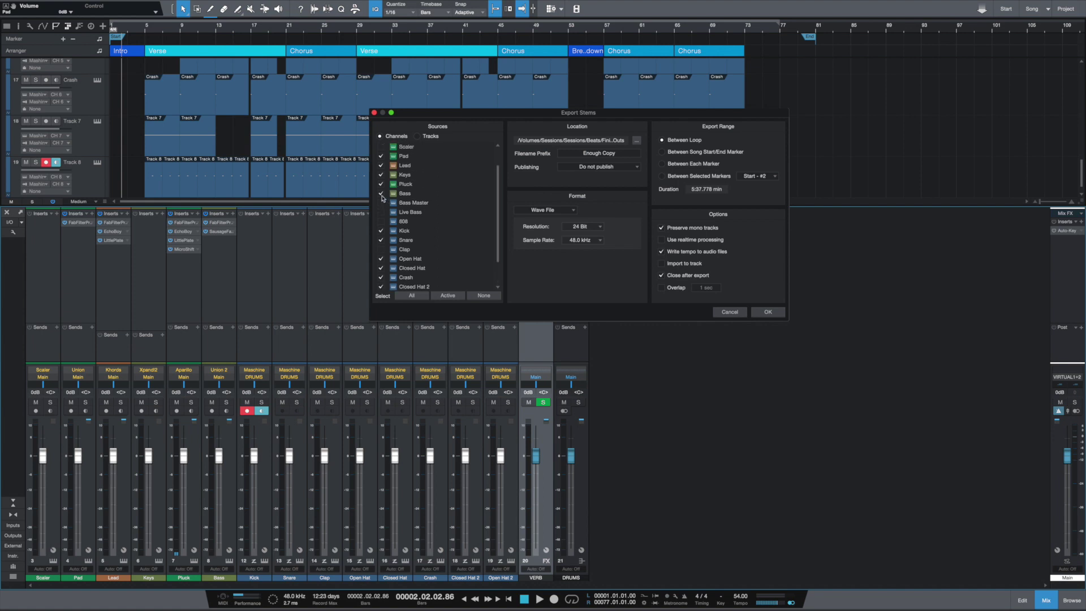
pyautogui.moveTo(381, 194); pyautogui.dragTo(381, 157)
pyautogui.click(599, 152)
pyautogui.write('DR')
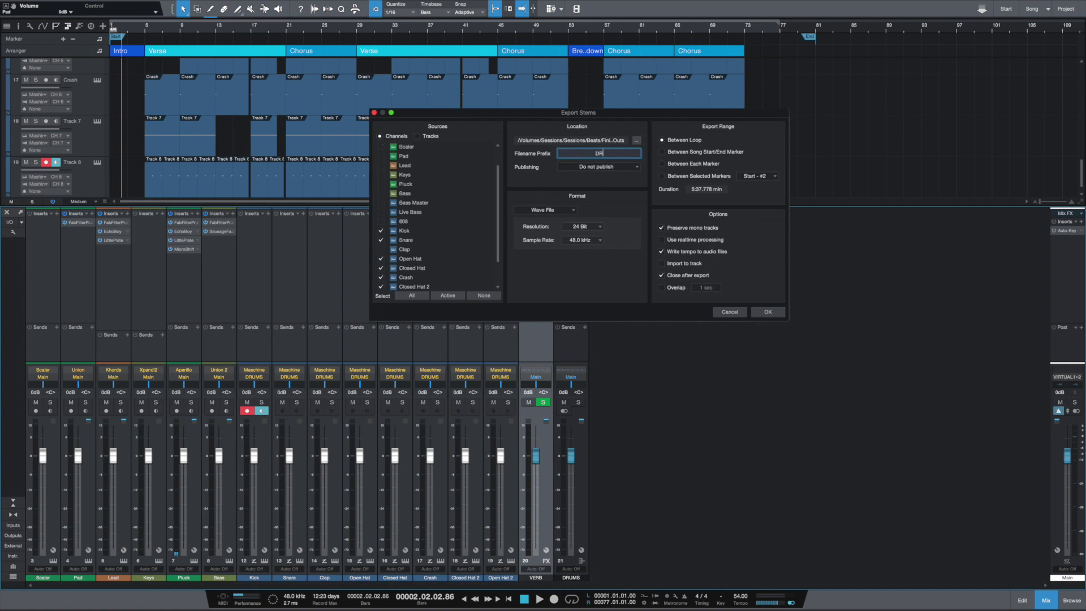
pyautogui.write('UMS')
pyautogui.click(559, 191)
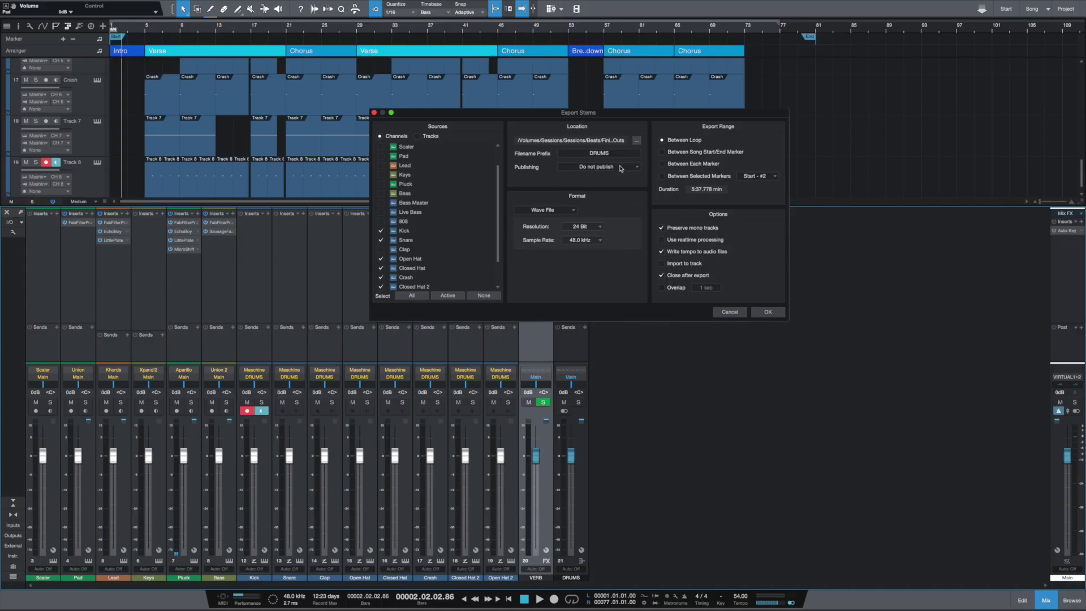
# Keep Publishing on Do not publish and review the available export formats.
pyautogui.click(621, 169)
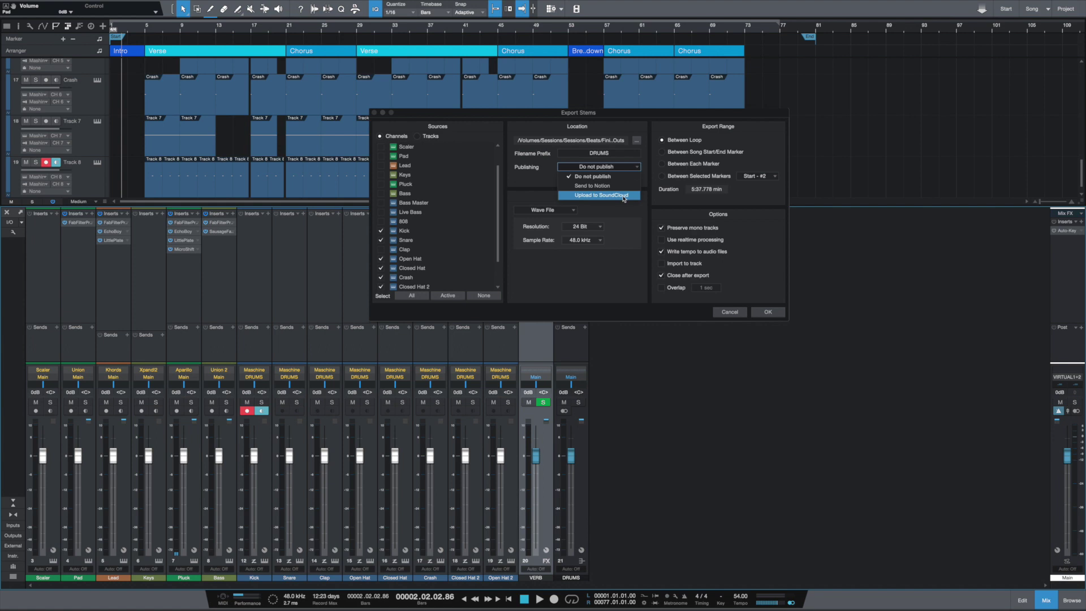
pyautogui.click(621, 218)
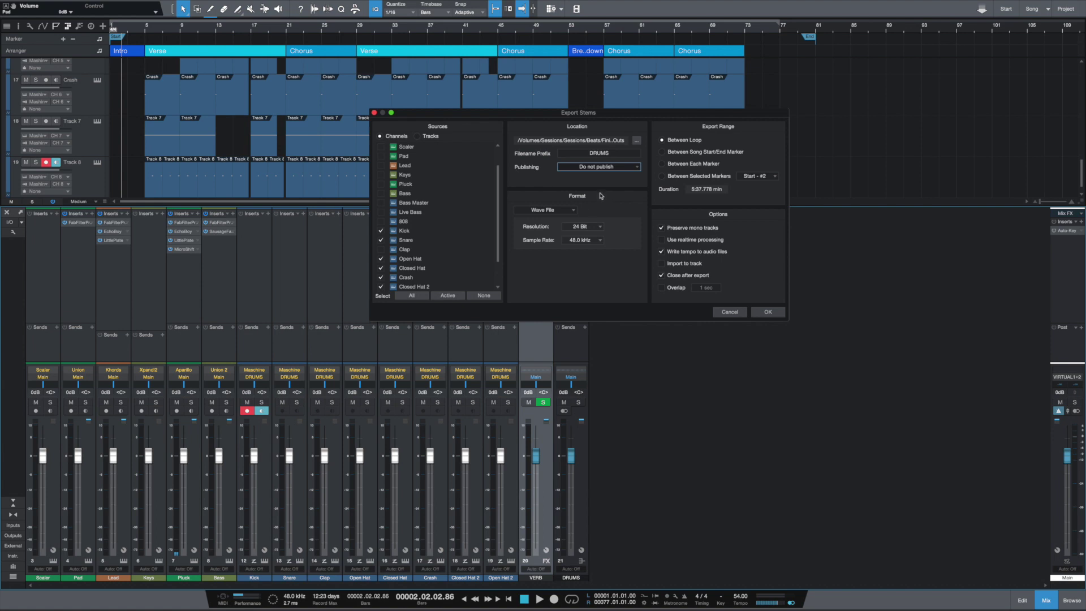
pyautogui.click(566, 211)
pyautogui.click(553, 220)
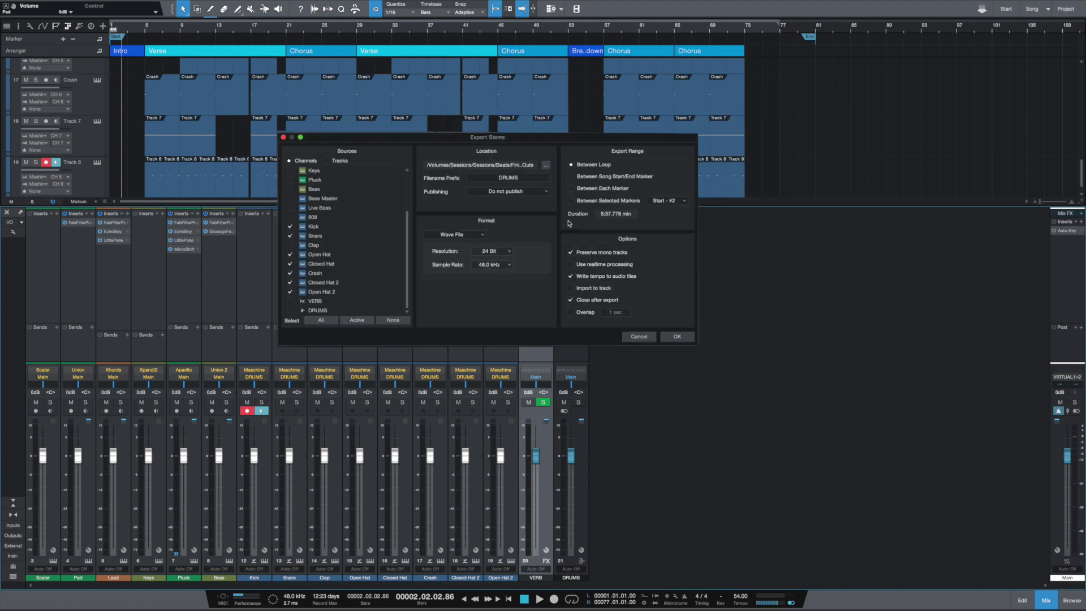
pyautogui.doubleClick(508, 177)
# Clear the DRUMS prefix, re-include Pad, Lead, Keys and Pluck, and export the stems.
pyautogui.press('BackSpace')
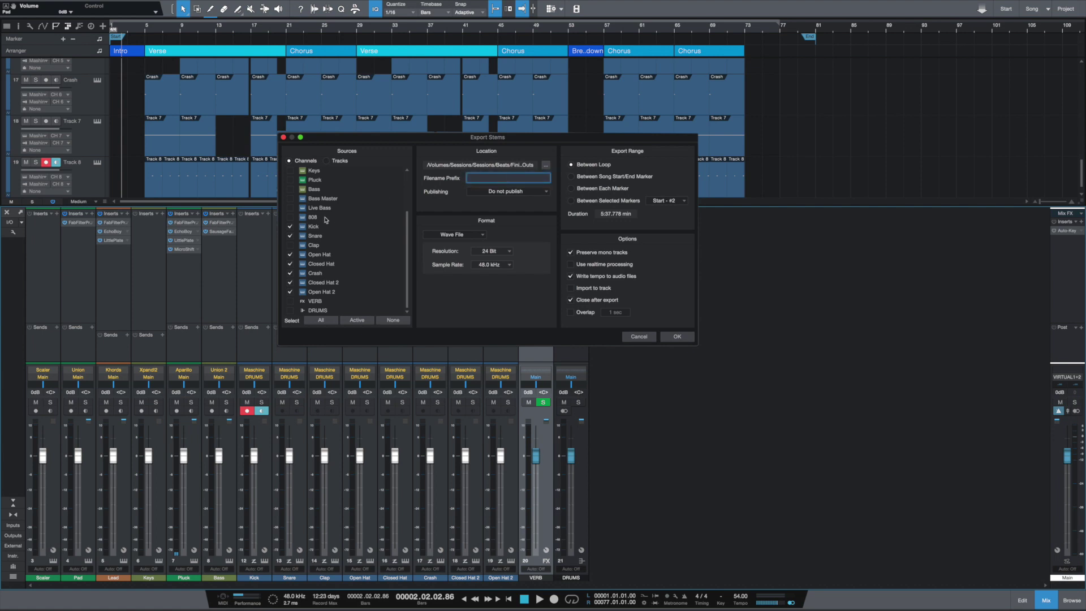
pyautogui.scroll(3, 325, 220)
pyautogui.click(290, 209)
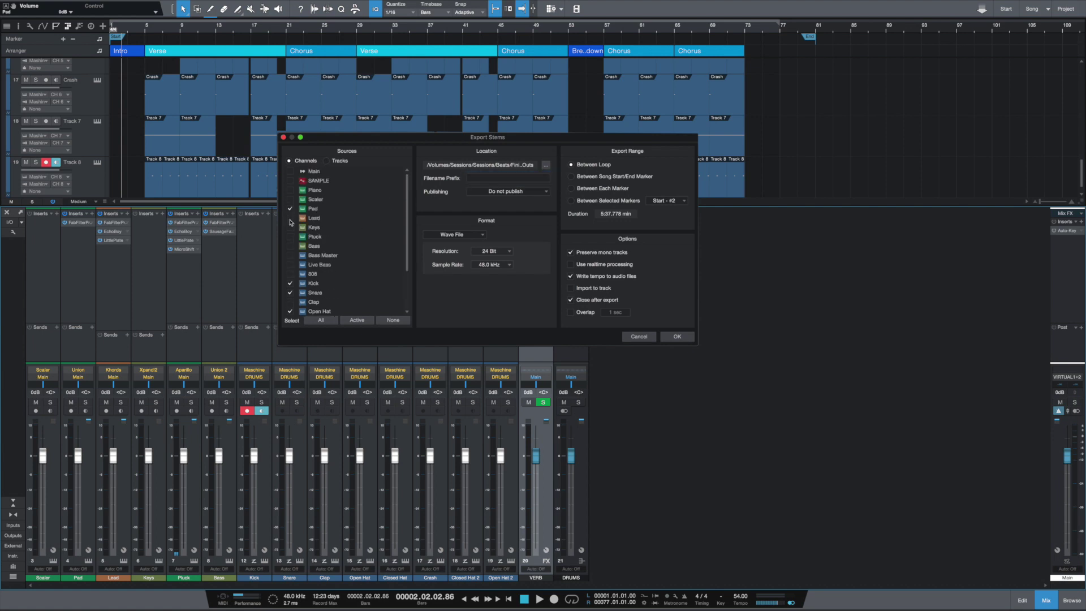
pyautogui.click(290, 217)
pyautogui.click(291, 227)
pyautogui.click(290, 237)
pyautogui.click(678, 337)
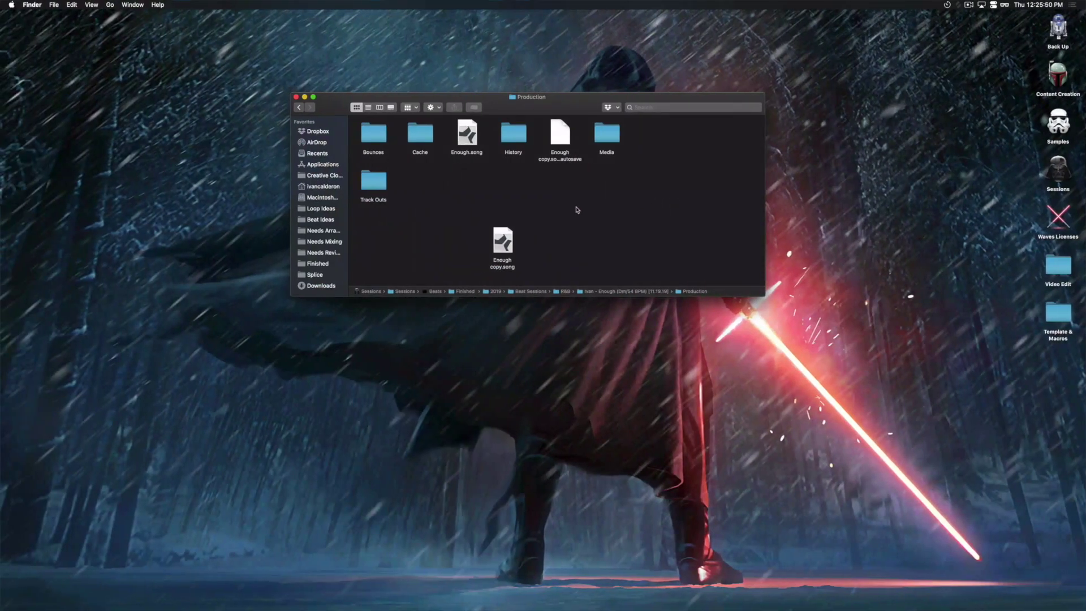
# Open the Track Outs folder in Finder to show the exported stems, Bass.wav through Snare.wav.
pyautogui.doubleClick(374, 185)
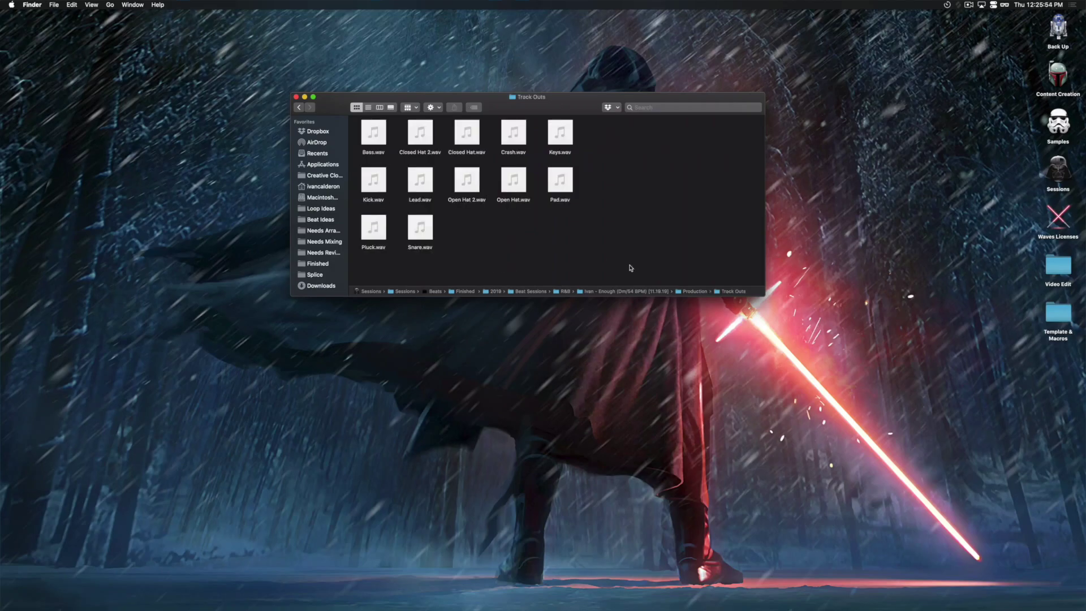